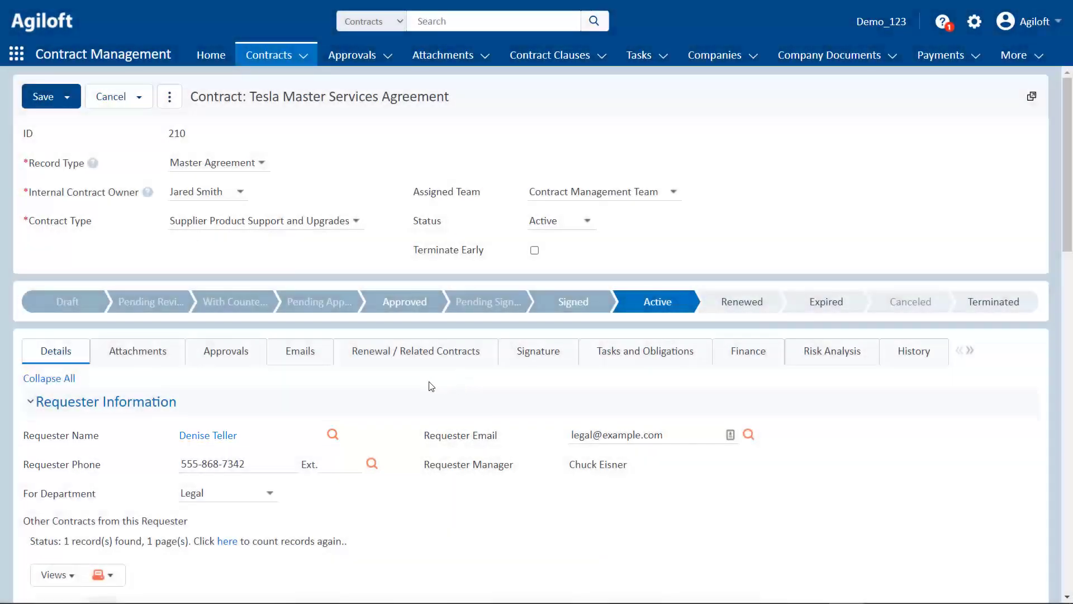
- Open the requester's employee record from the contract, then close it again
left_click(202, 436)
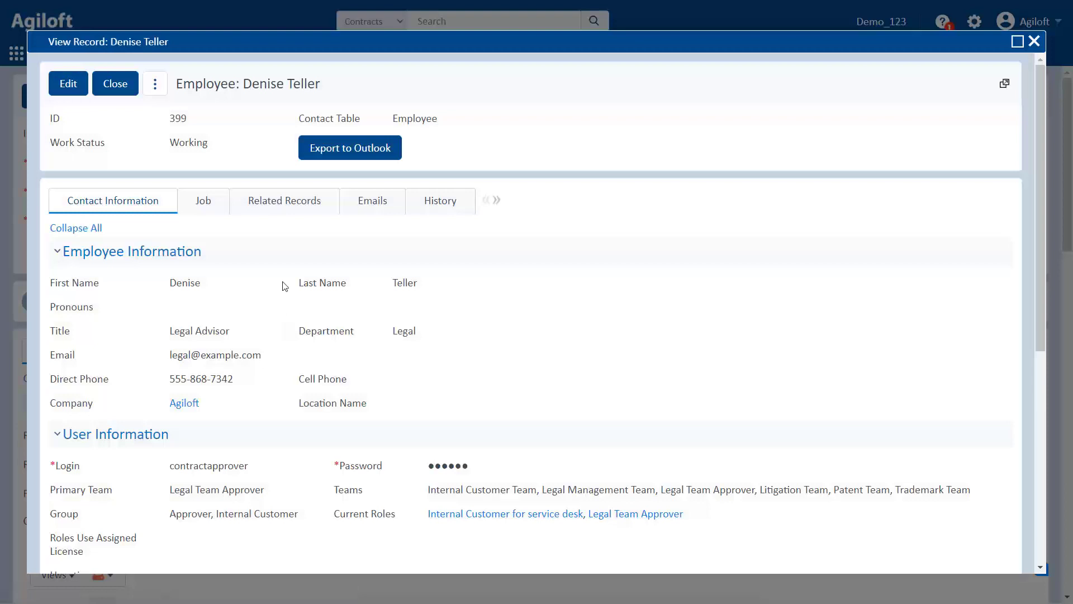
left_click(115, 84)
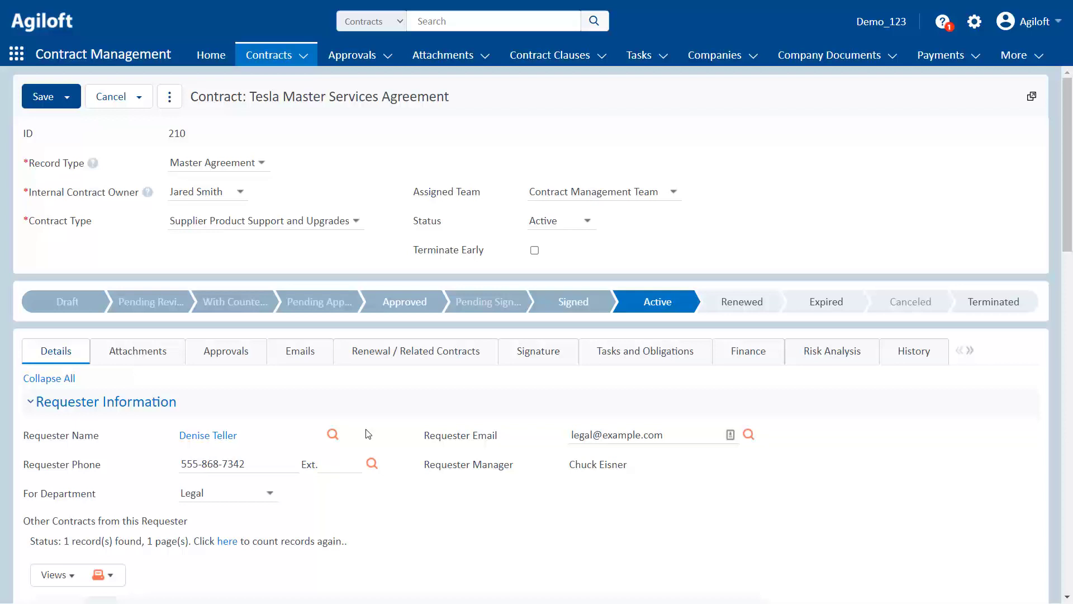
- Replace the contract's requester with a different person chosen from the Look Up Person list
left_click(333, 435)
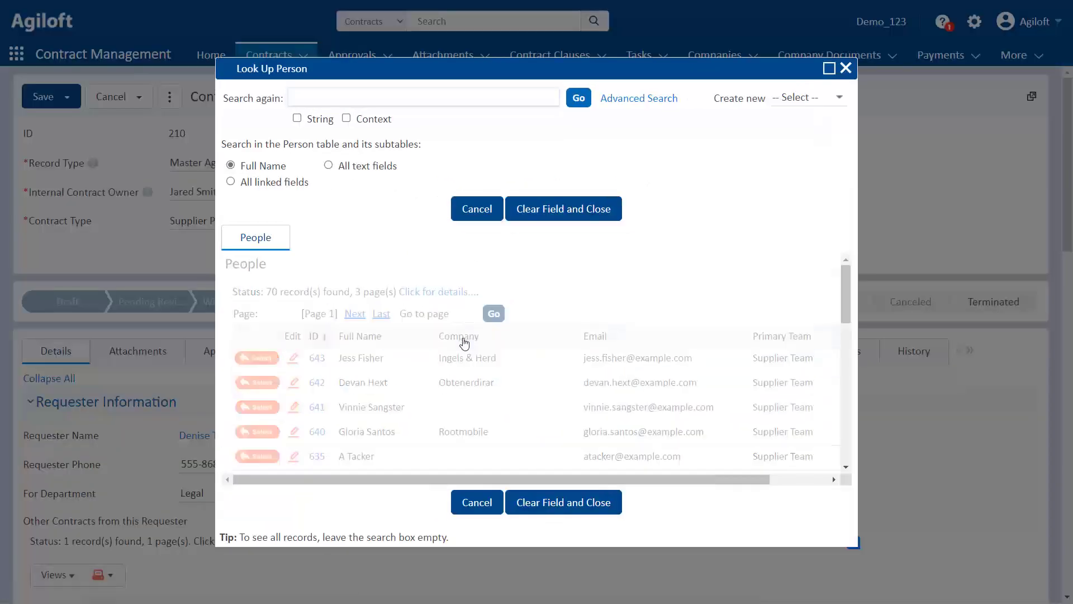
scroll(464, 342, "down", 10)
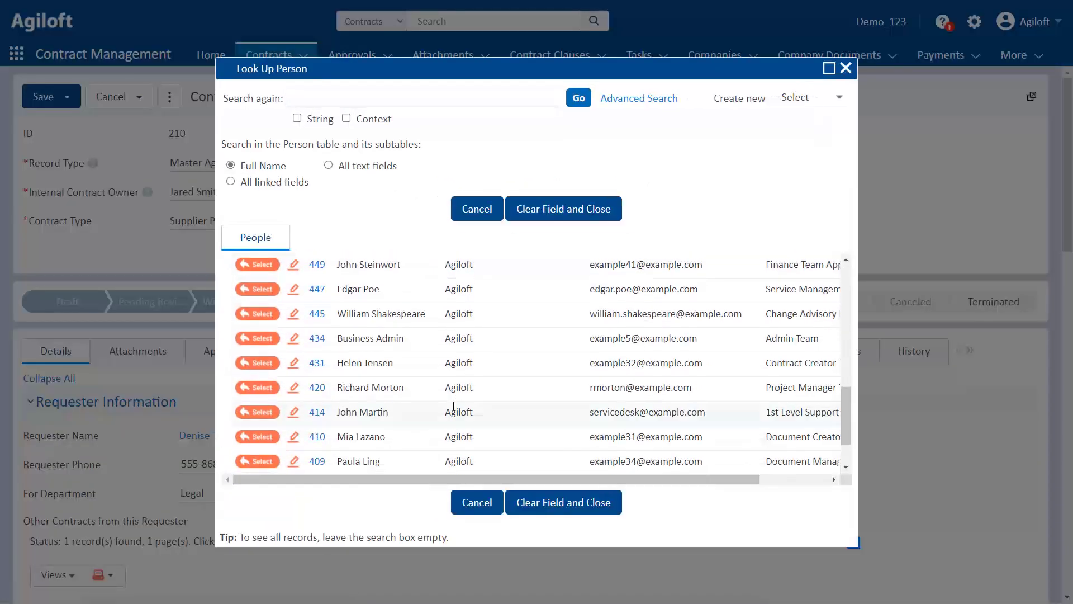
left_click(257, 363)
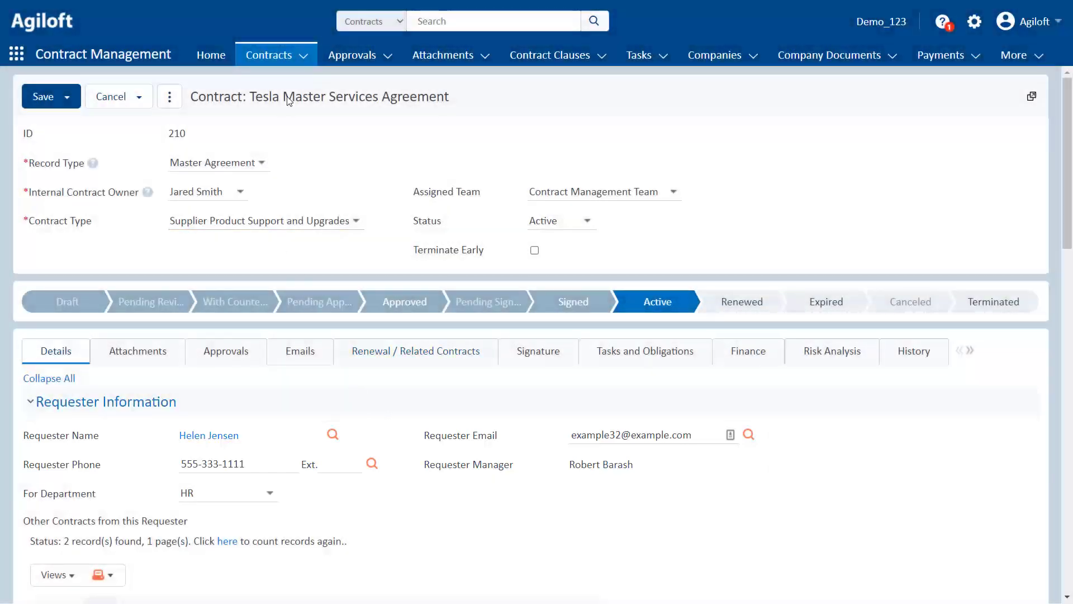
left_click(306, 58)
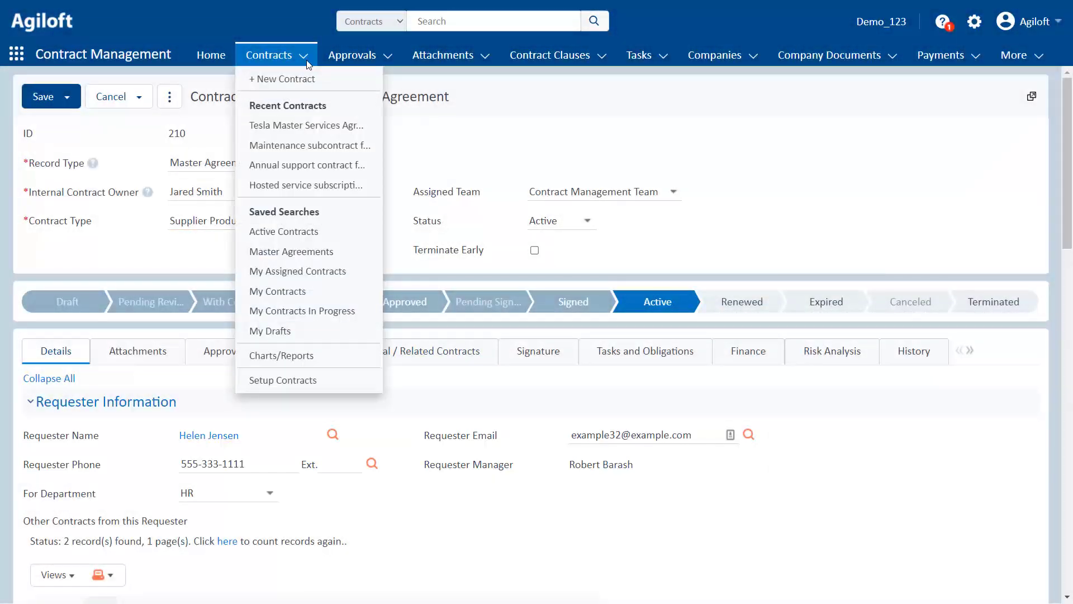
- Open the Contract table setup's Fields list and scroll down to the Requester fields
left_click(287, 381)
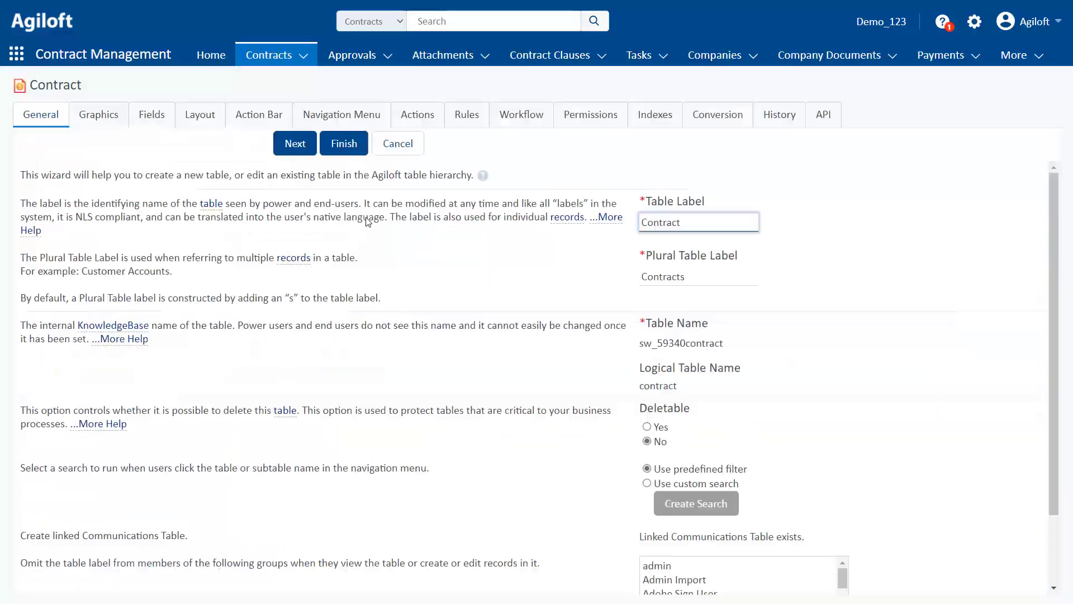
left_click(163, 125)
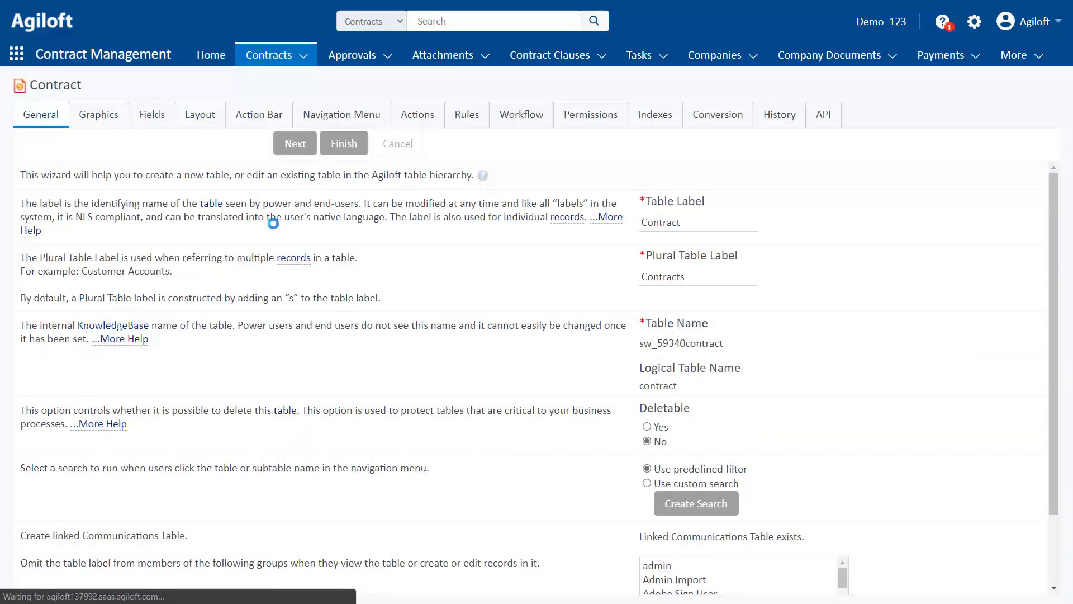
left_click_drag(1054, 178, 990, 516)
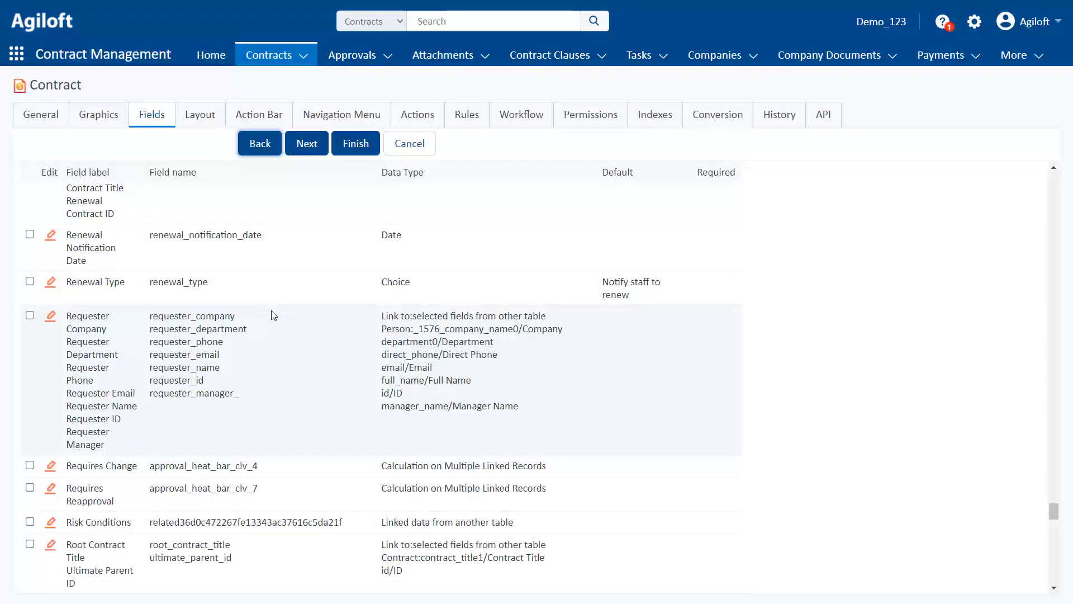
- Include the Person Region field in the Requester linked set, labelled 'Requester Region'
left_click(50, 317)
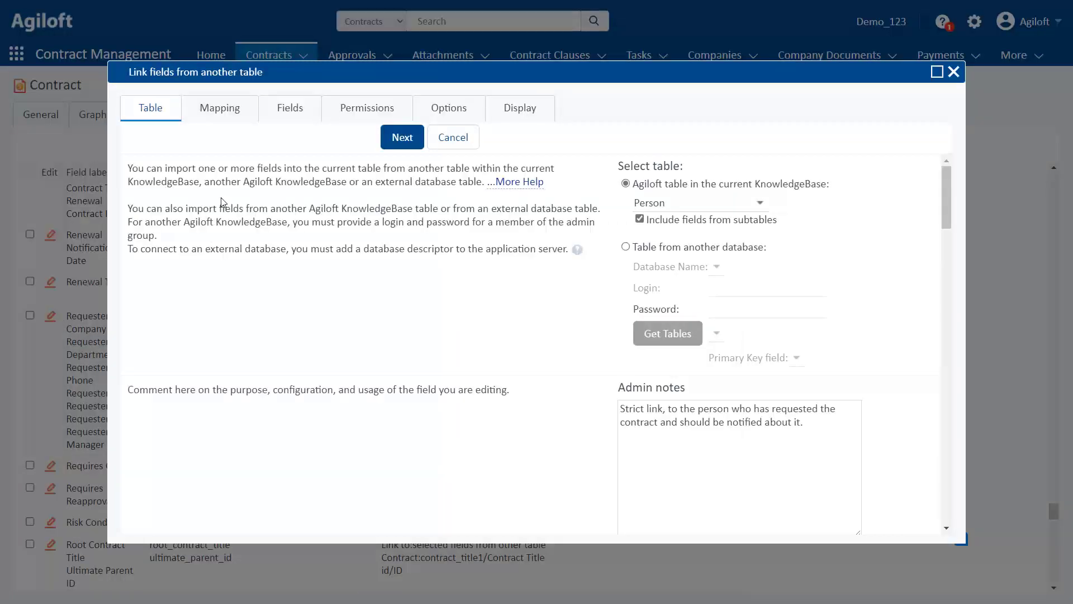
left_click(296, 111)
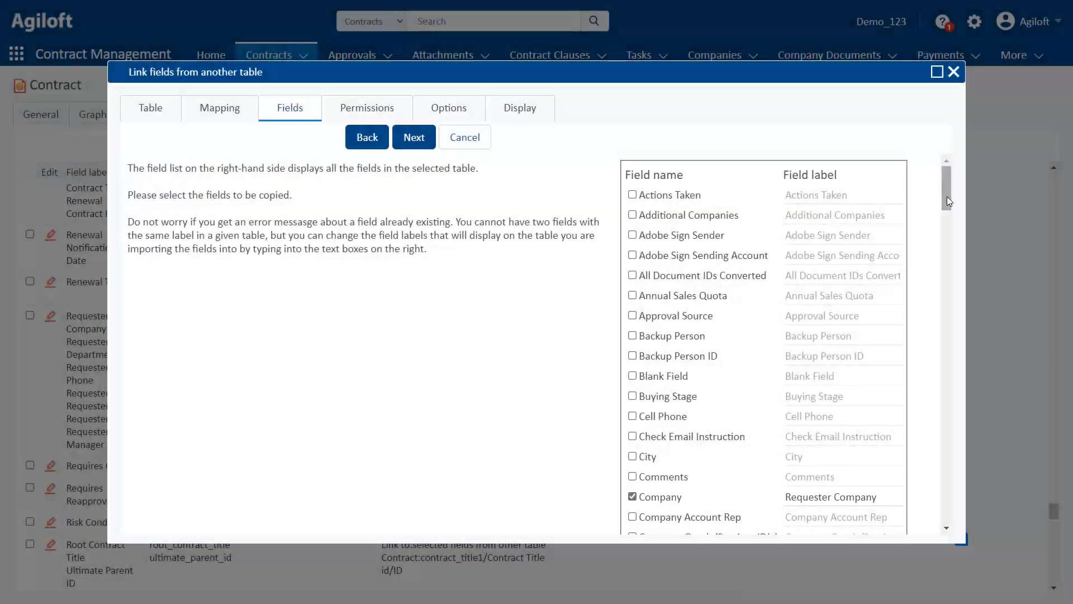
left_click_drag(947, 196, 916, 367)
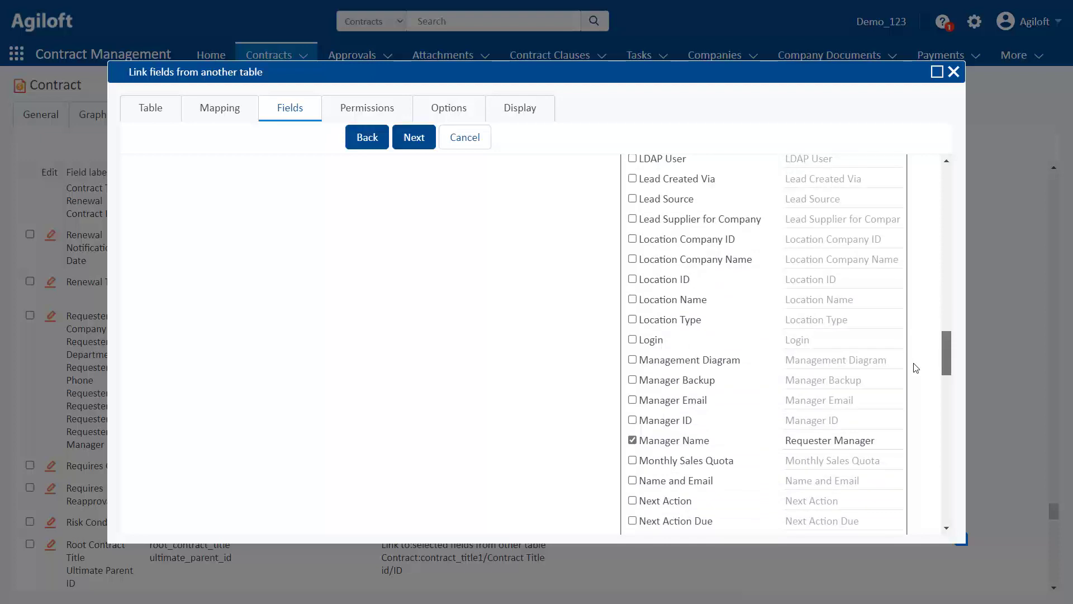
left_click_drag(916, 367, 923, 416)
left_click(654, 371)
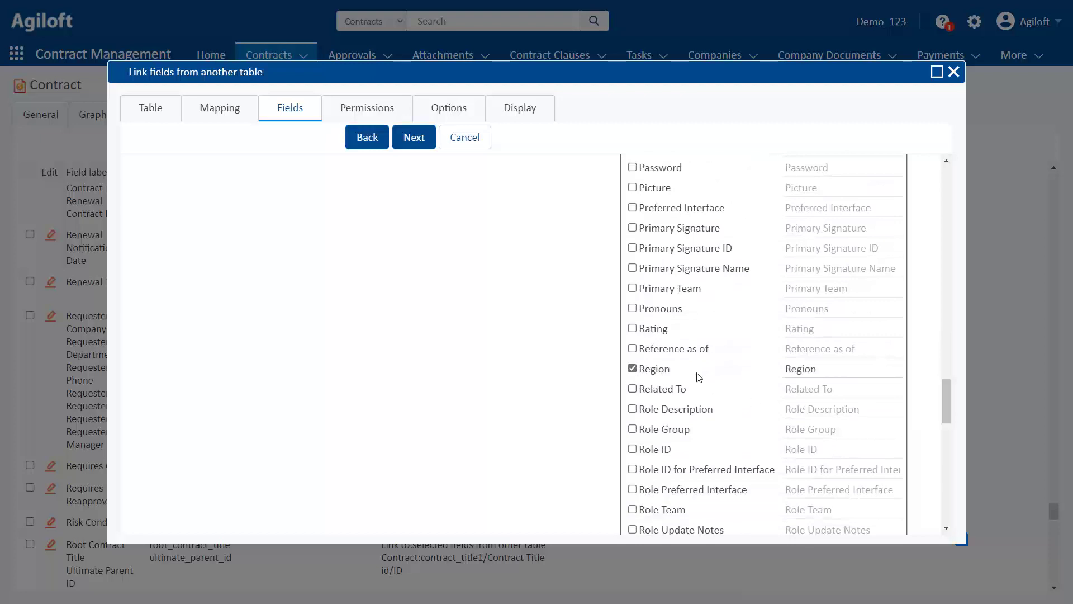
left_click(786, 370)
type("Requester")
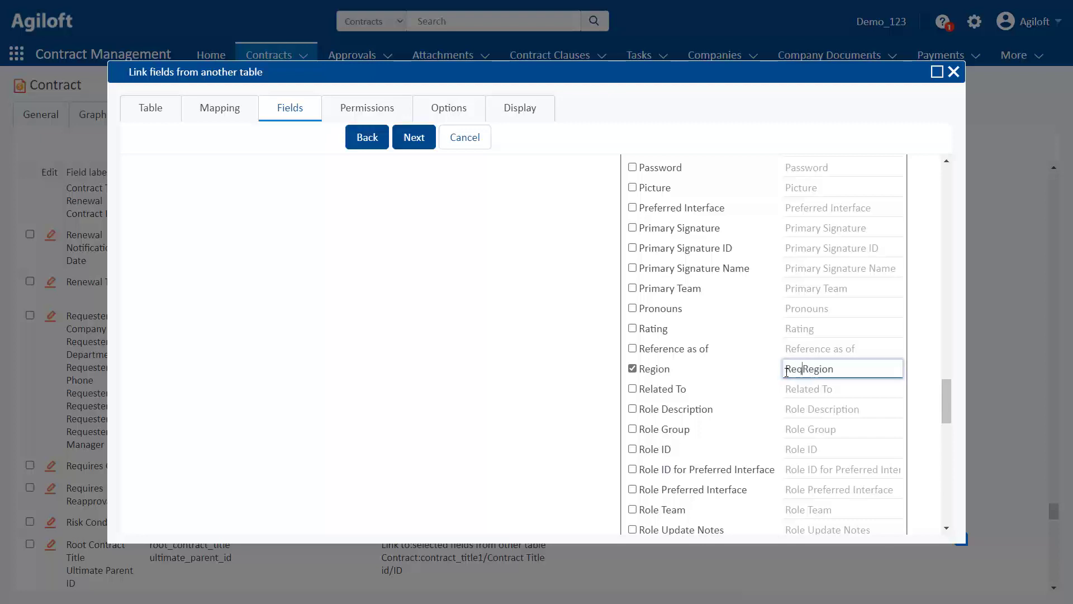
left_click(530, 353)
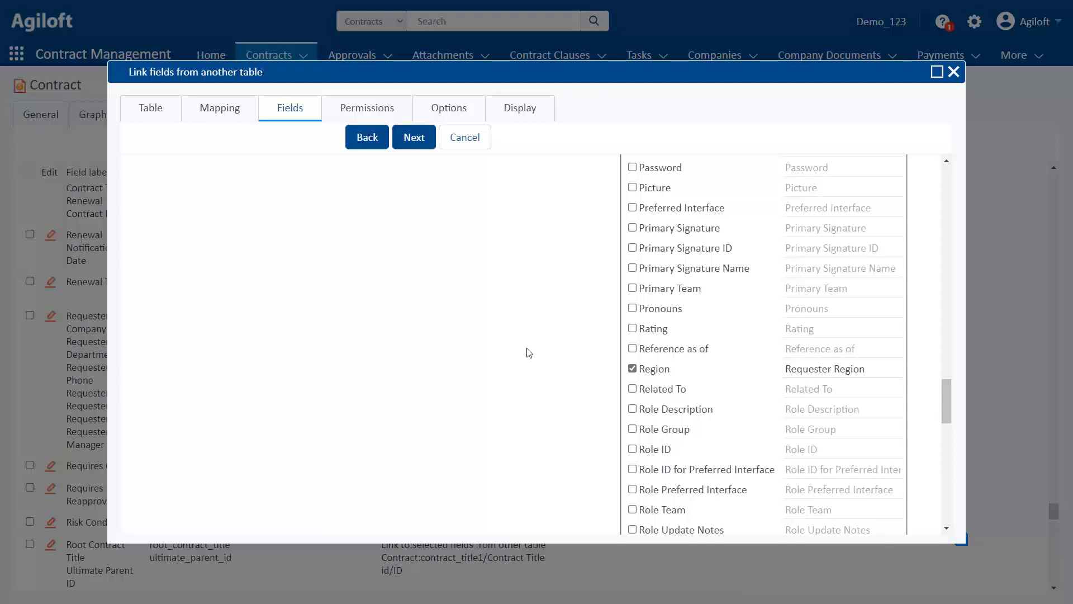
- Review the linked fields' display settings, keeping Company as Hyperlinked View only, and inspect Full Name
left_click(525, 113)
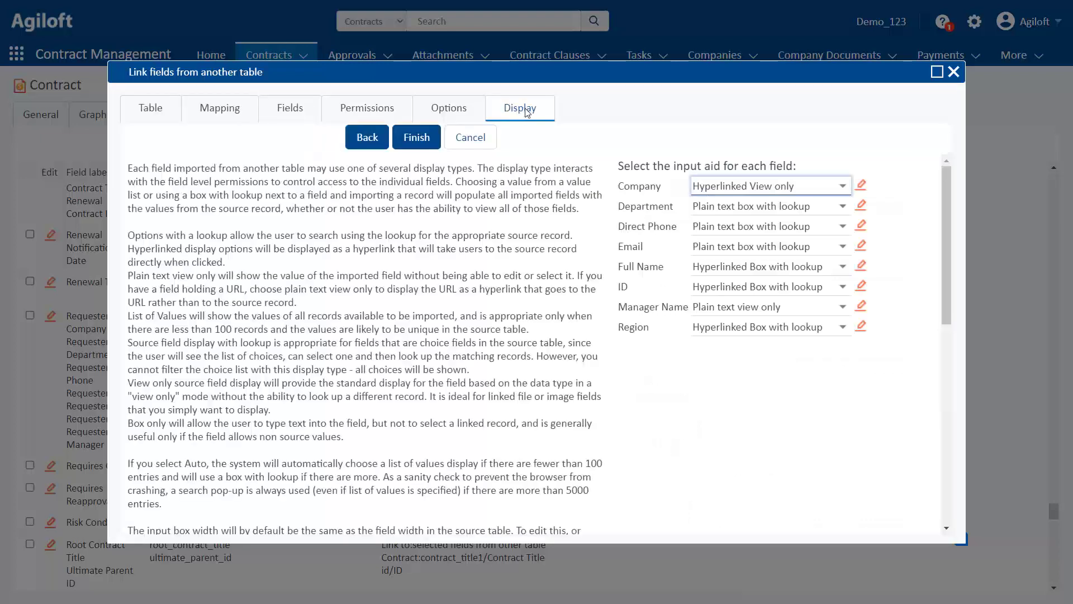
left_click(847, 189)
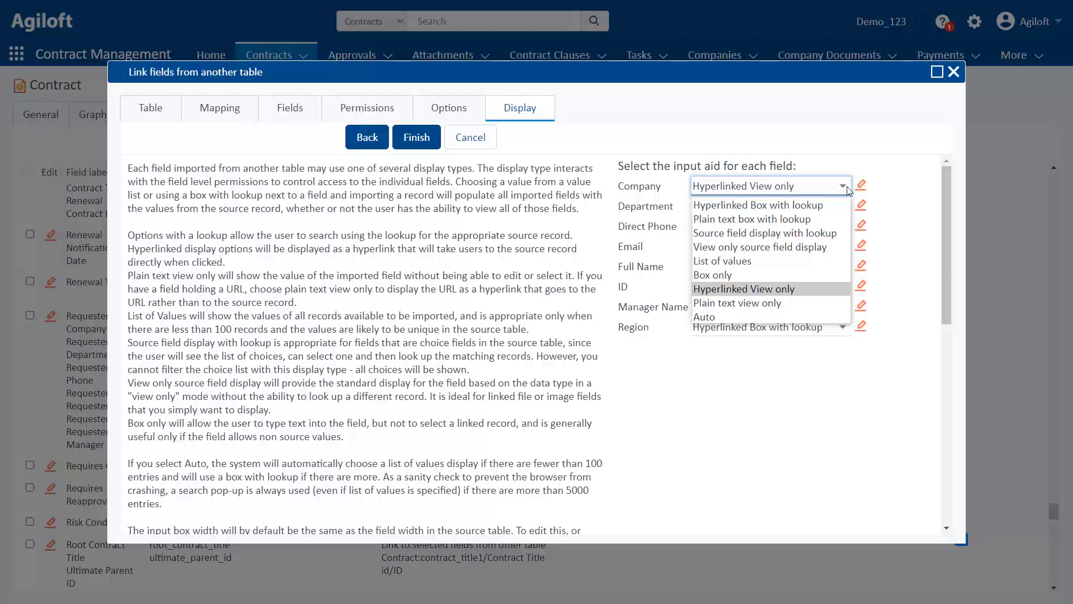
left_click(847, 191)
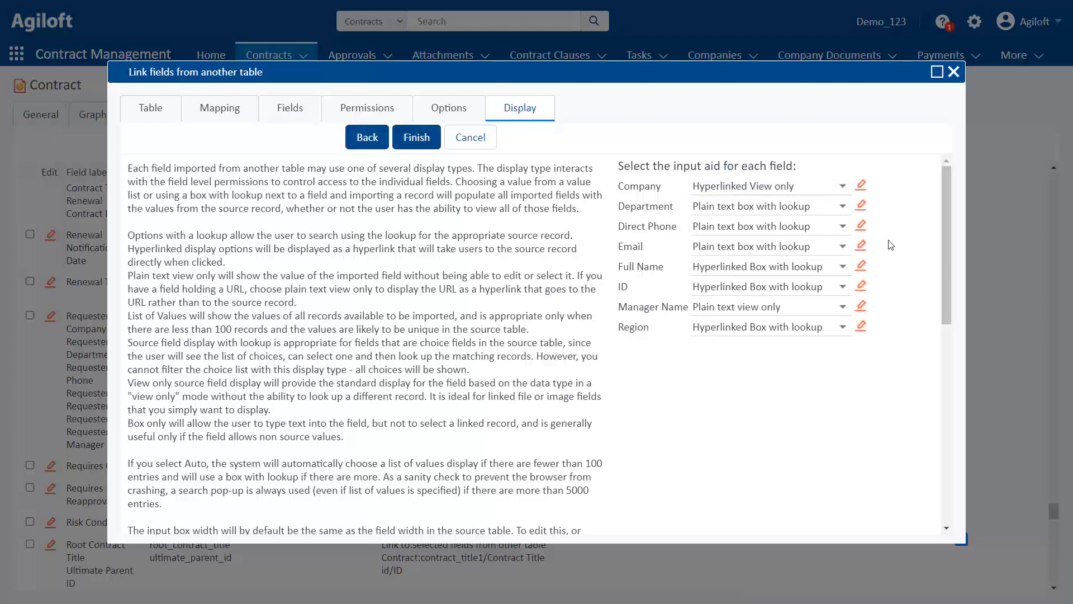
left_click(862, 267)
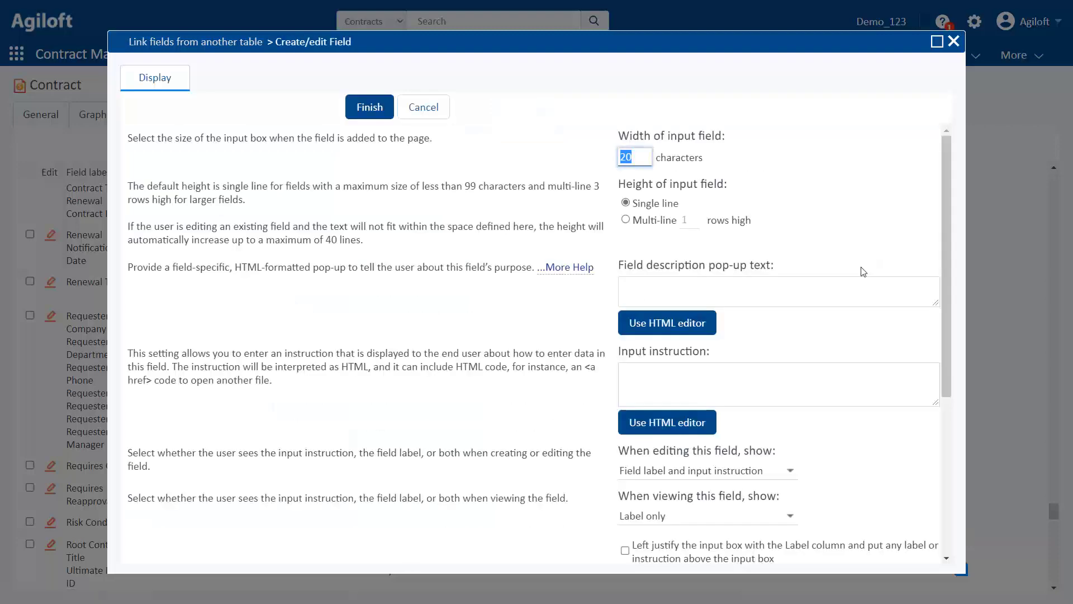
left_click(405, 107)
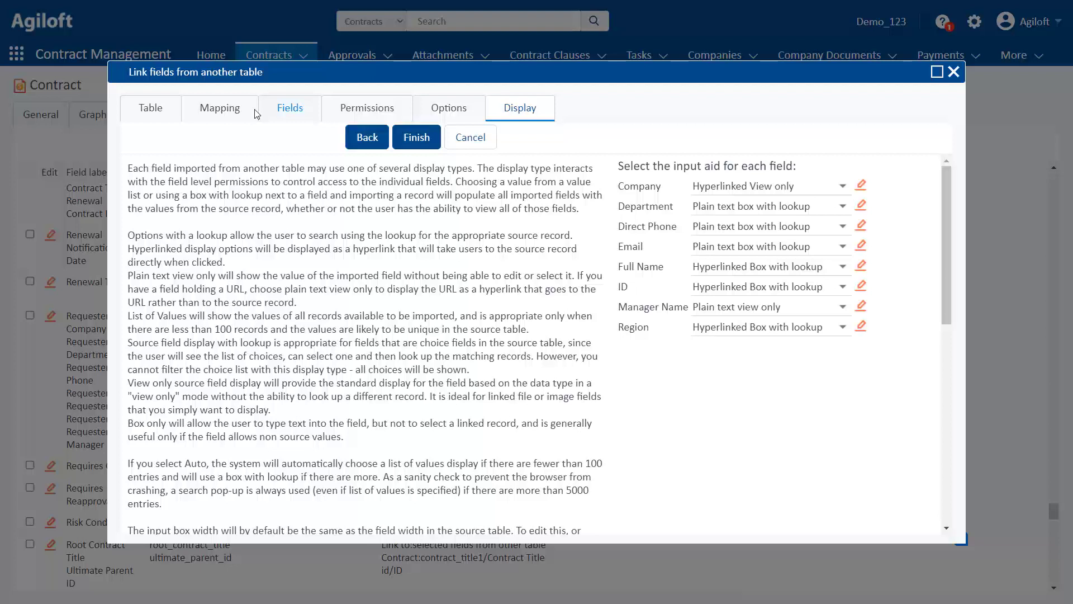
- Review the linked fields' Mapping settings, including update and multiple-value options
left_click(217, 113)
scroll(807, 341, "down", 2)
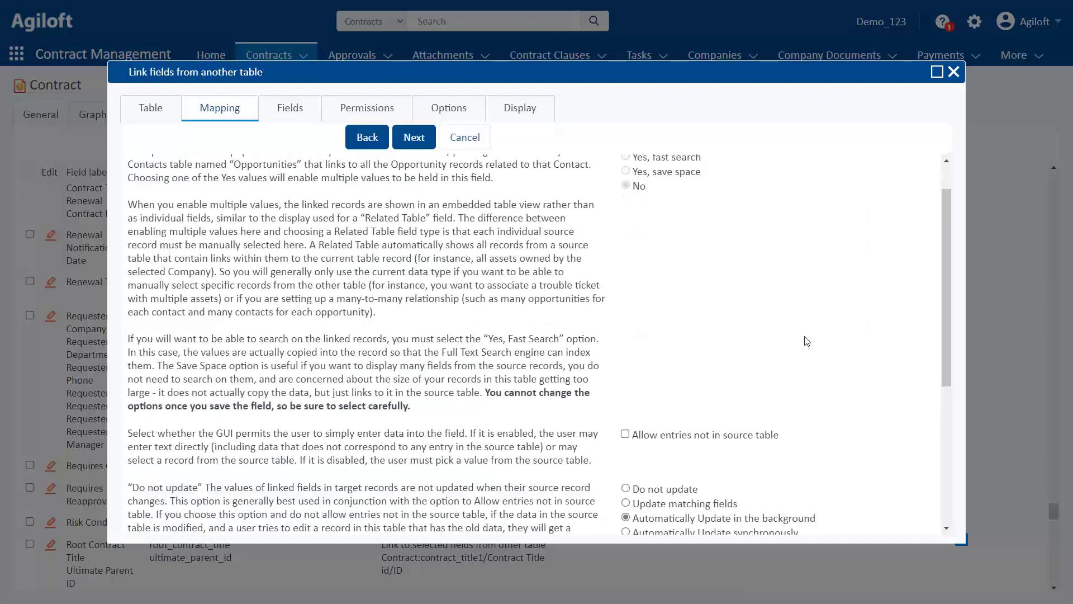
scroll(807, 341, "down", 2)
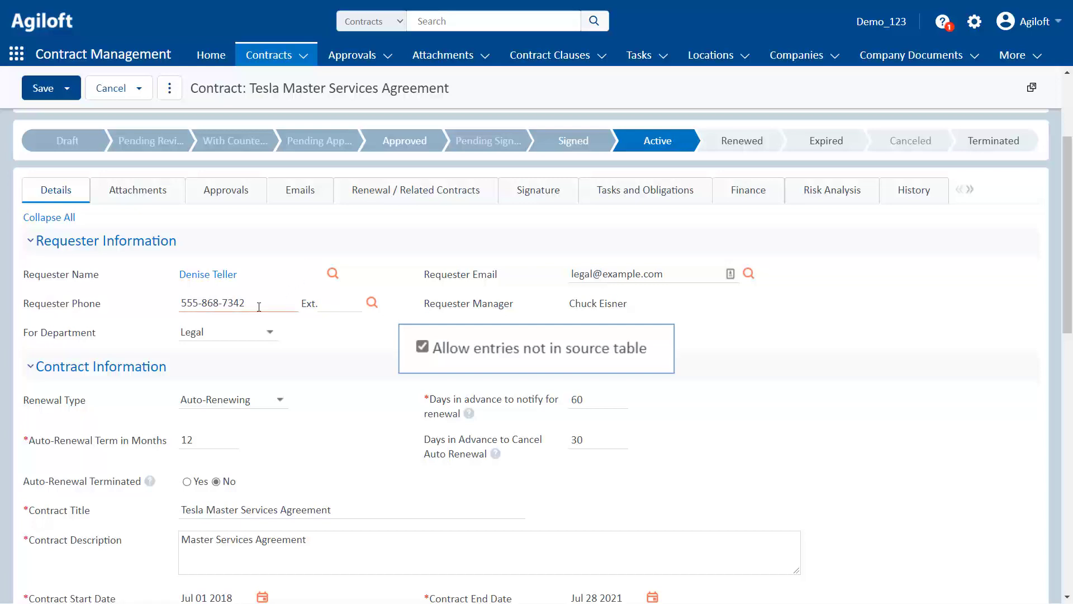
left_click_drag(245, 305, 203, 310)
type("432-1")
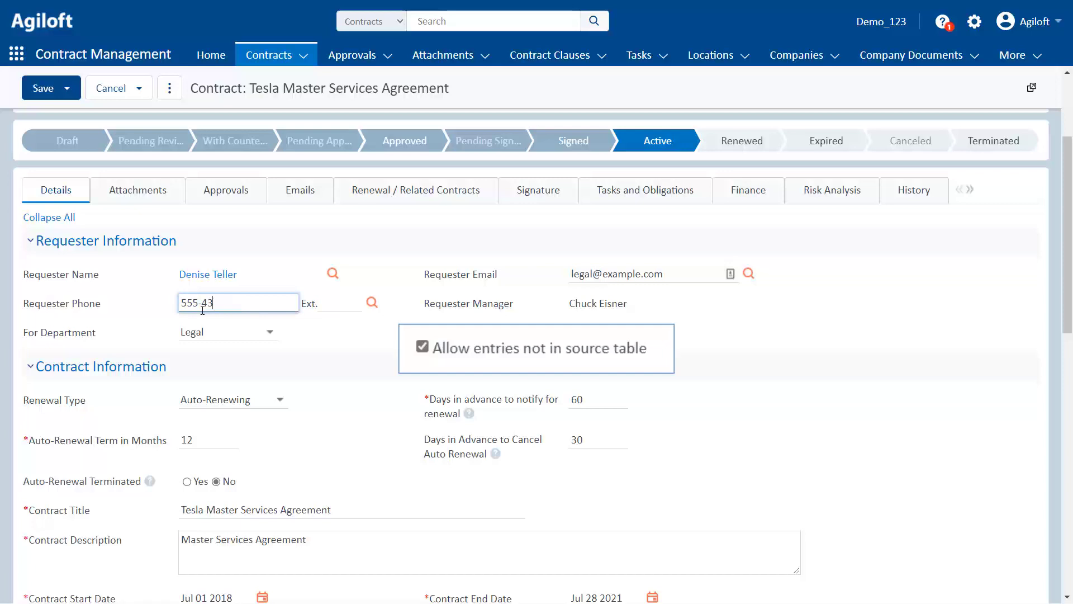
type("987")
left_click(282, 276)
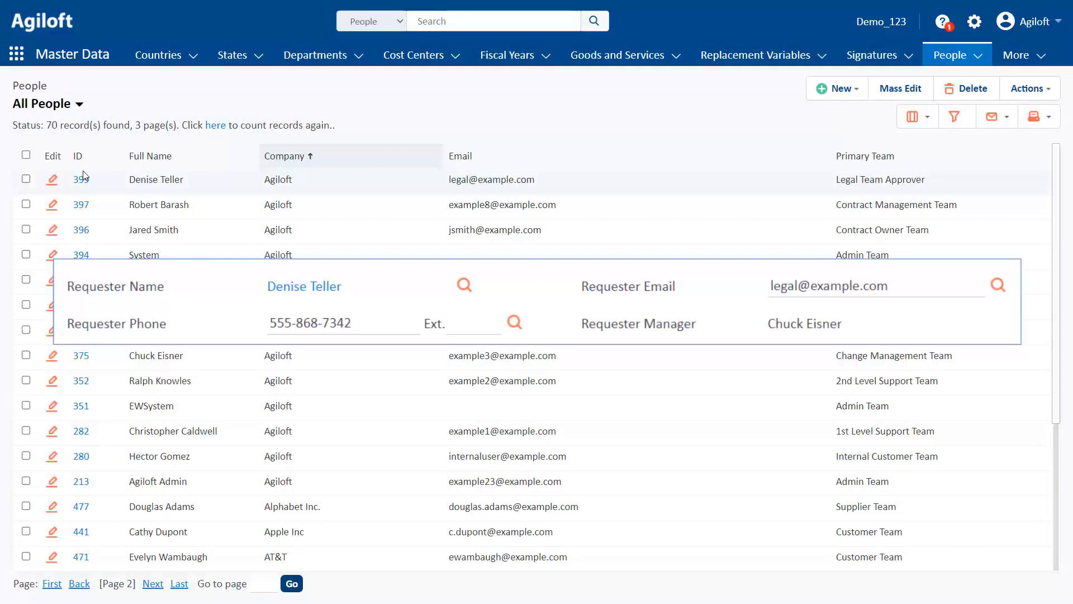
- Open the requester's person record from All People and view its related contracts
left_click(82, 180)
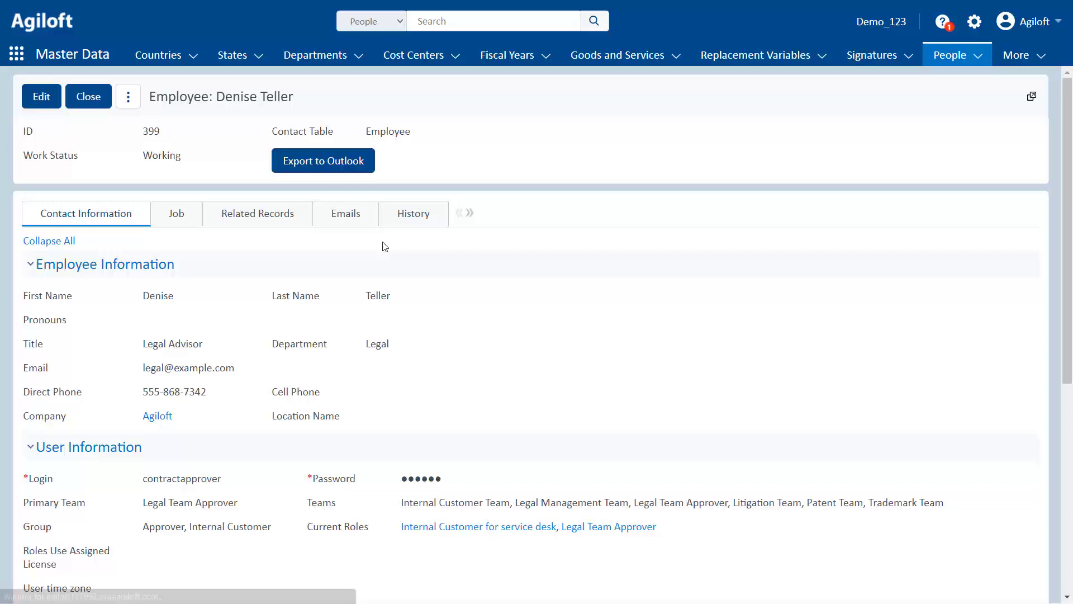
left_click(252, 219)
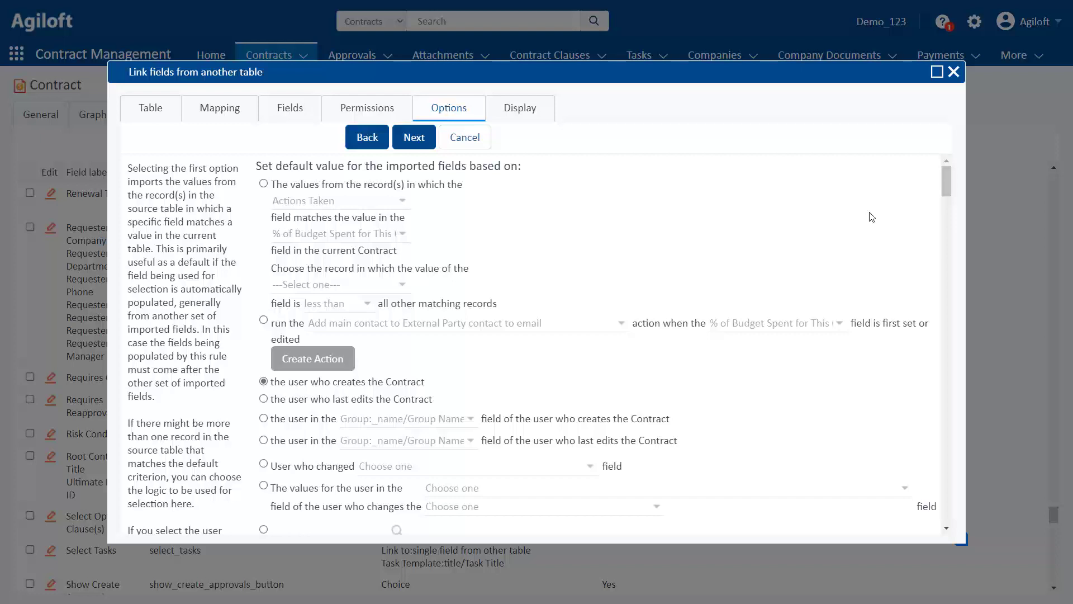
- Scroll the Tesla contract record to show its requester details
left_click_drag(949, 182, 956, 263)
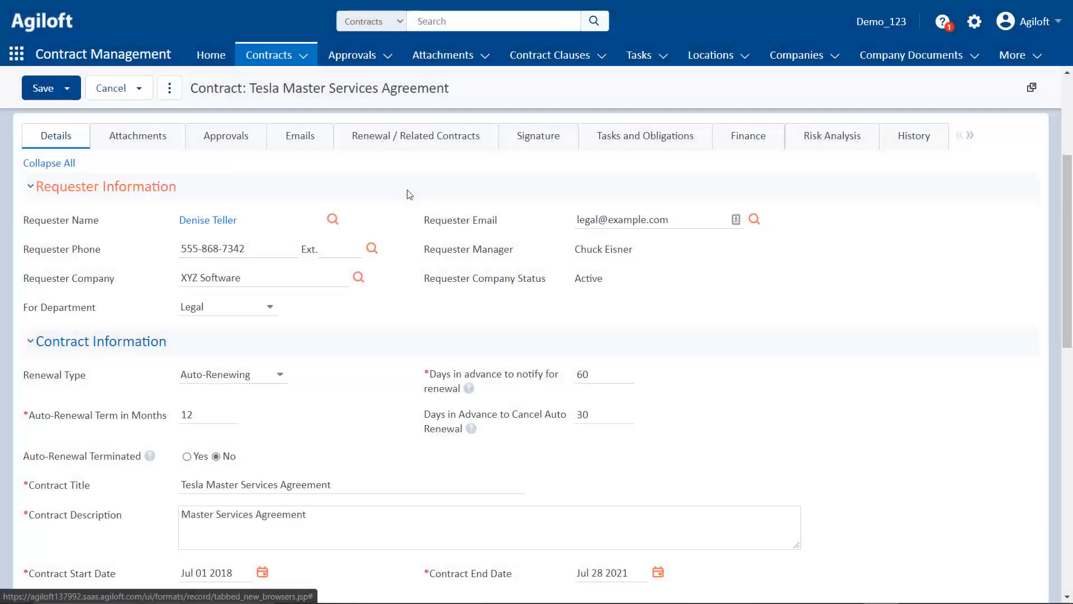
- Change the Requester Company from XYZ to ABC Software and save the contract, keeping it open
left_click_drag(200, 278, 149, 278)
type("ABC")
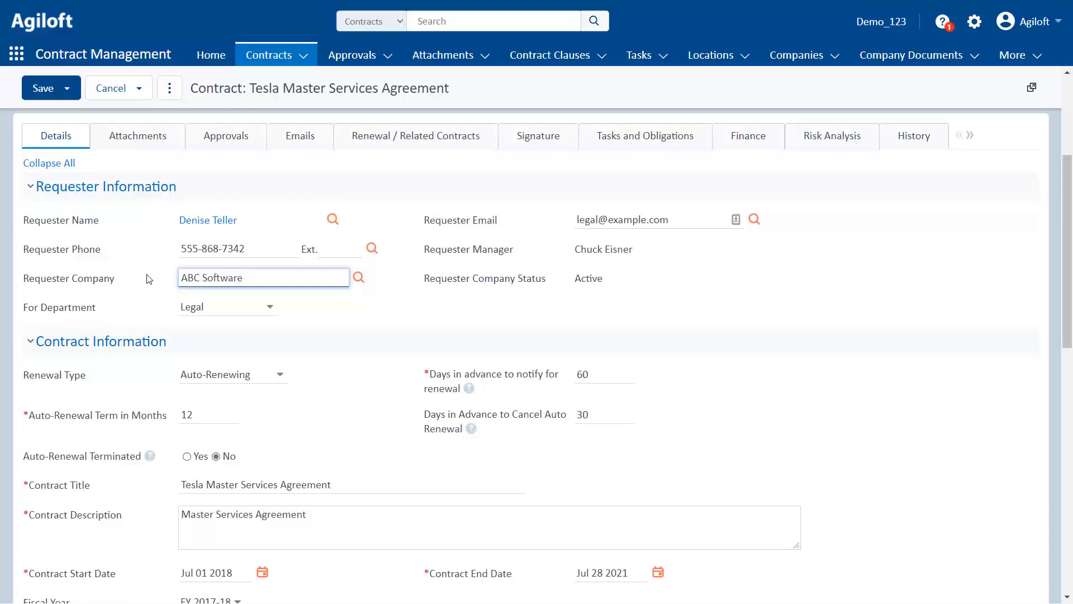
left_click(66, 89)
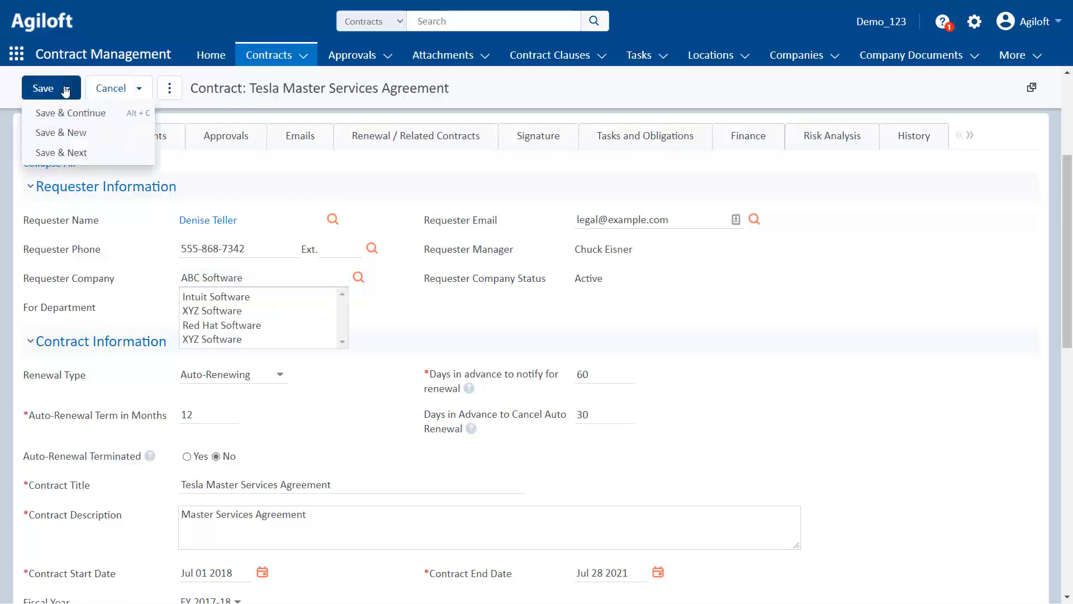
left_click(66, 114)
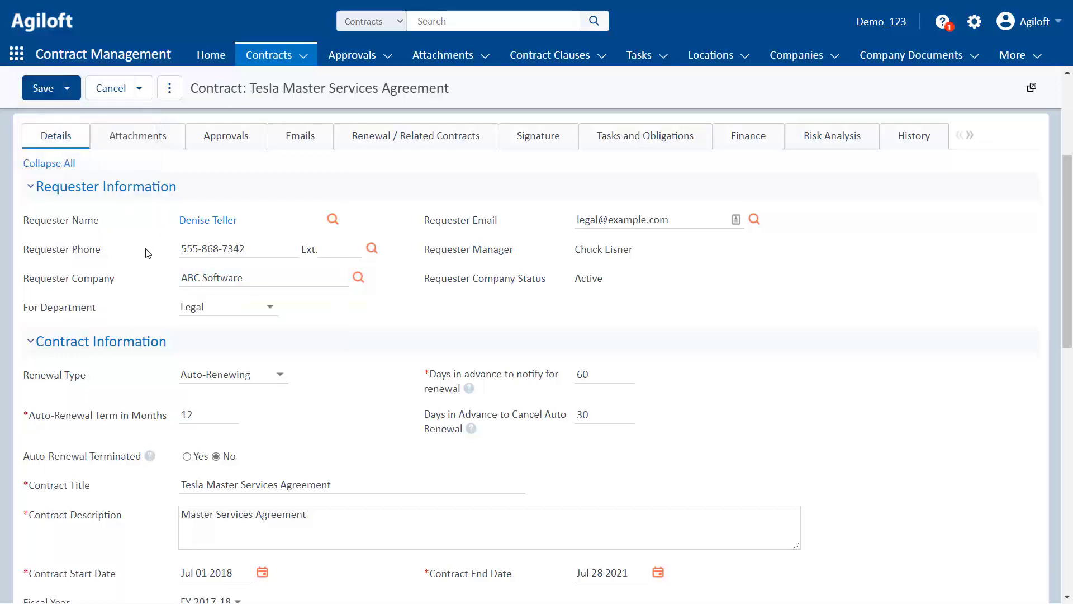
- Choose a different person as the contract's requester from the Look Up Person list
scroll(145, 251, "down", 2)
scroll(145, 253, "down", 1)
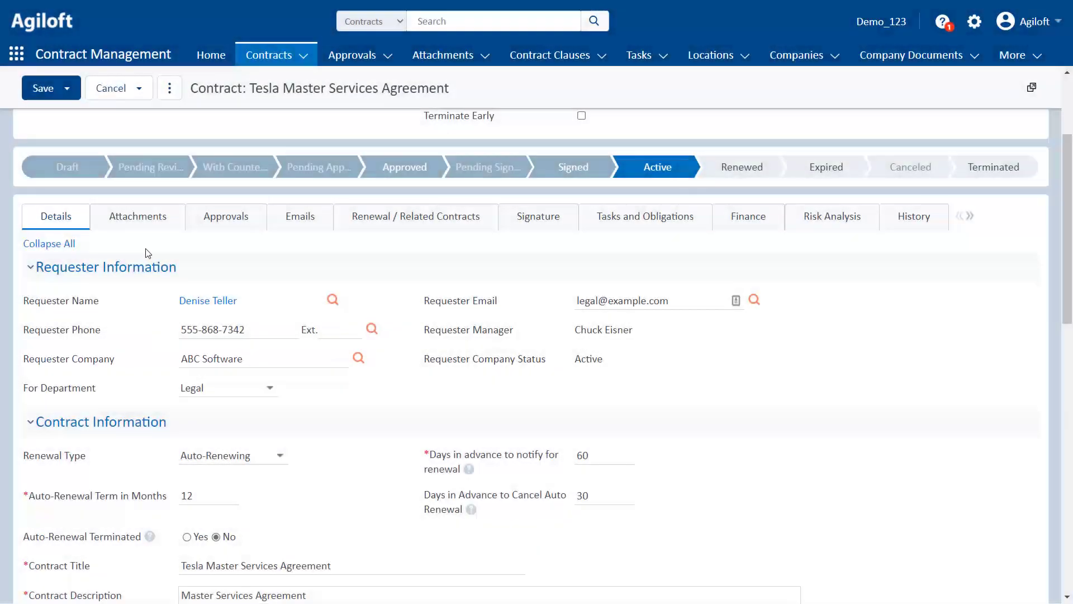
left_click(332, 302)
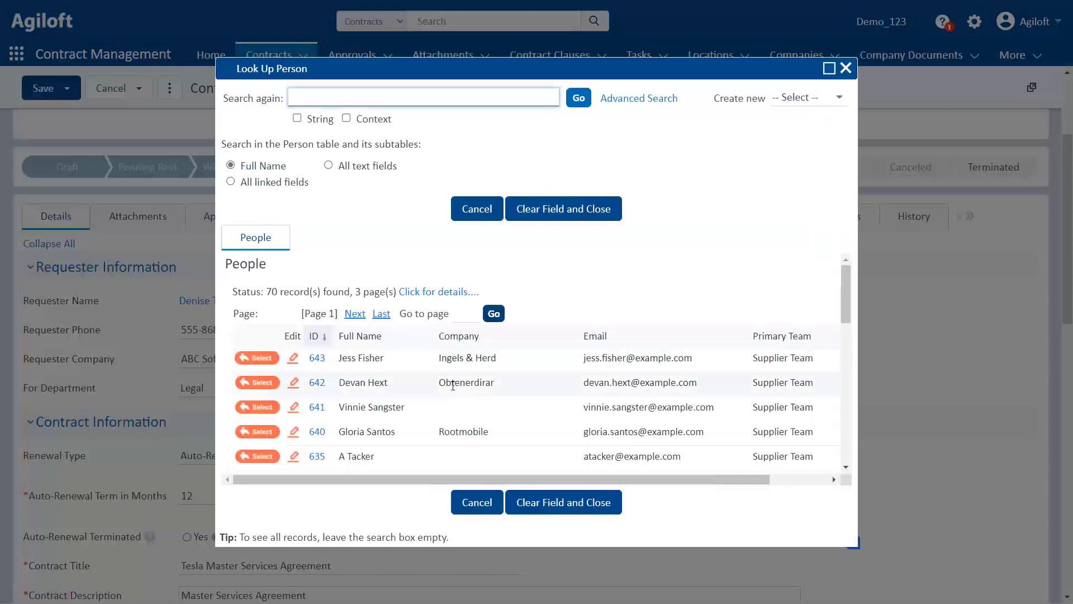
scroll(453, 386, "down", 3)
left_click(257, 423)
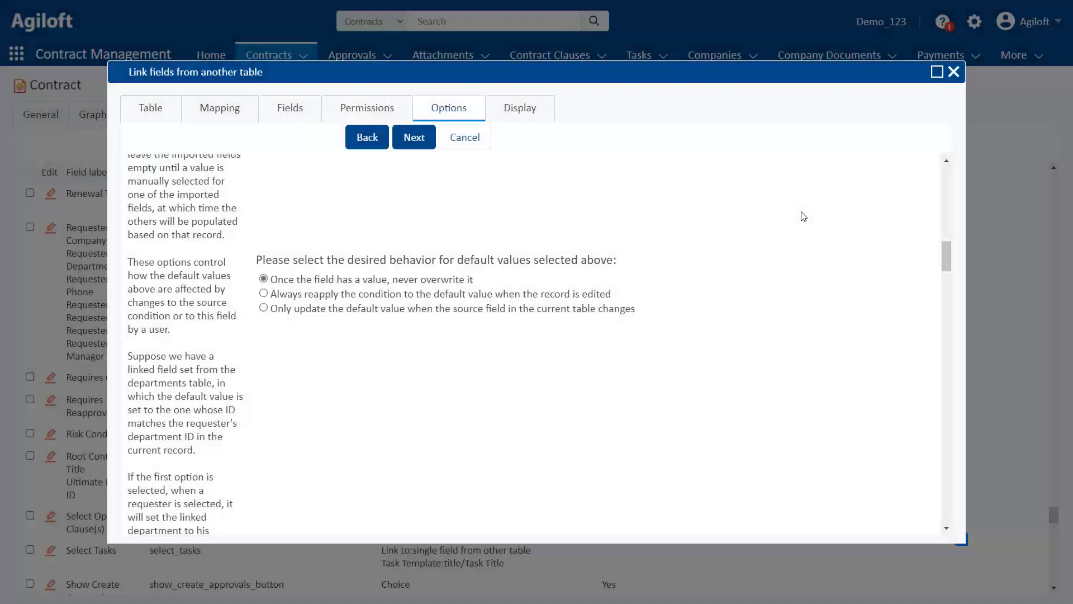
- Restrict importable People to the saved search 'LF: Active Customers Only'
left_click_drag(946, 266, 945, 438)
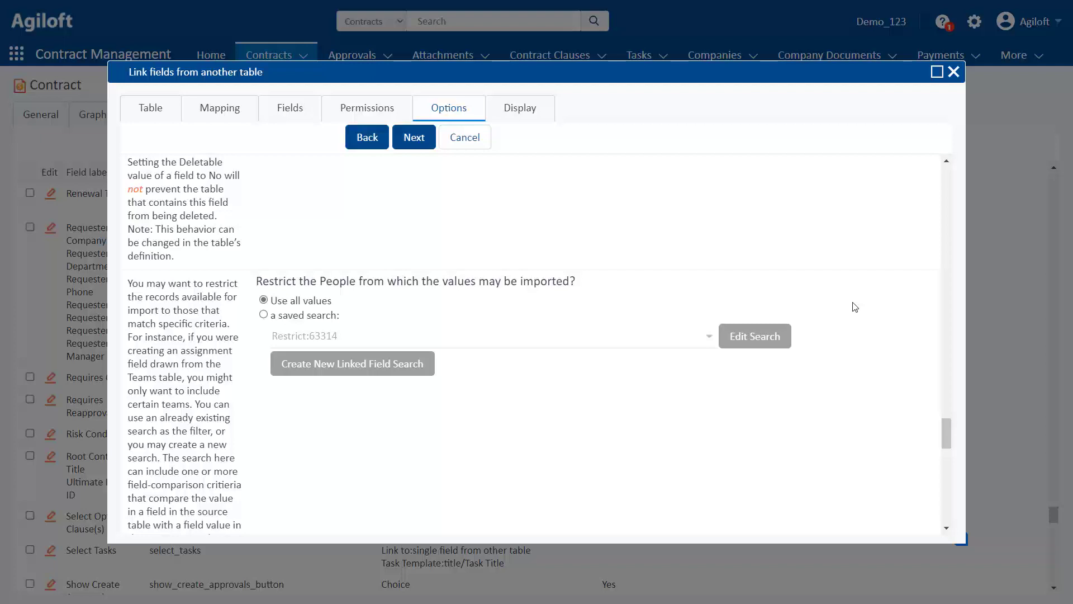
left_click(263, 314)
left_click(418, 342)
scroll(428, 313, "down", 10)
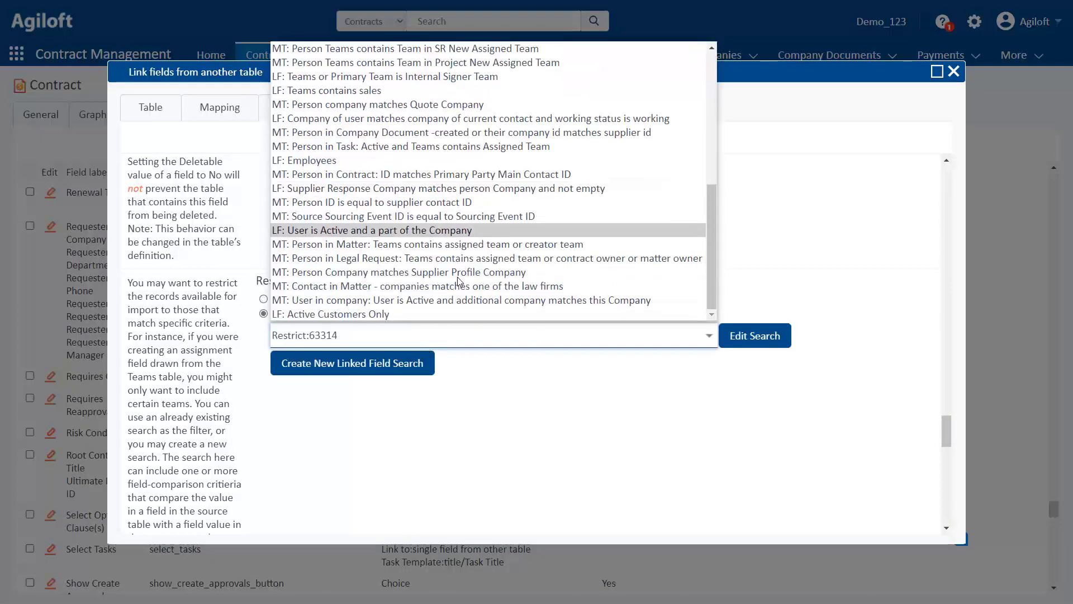
left_click(428, 313)
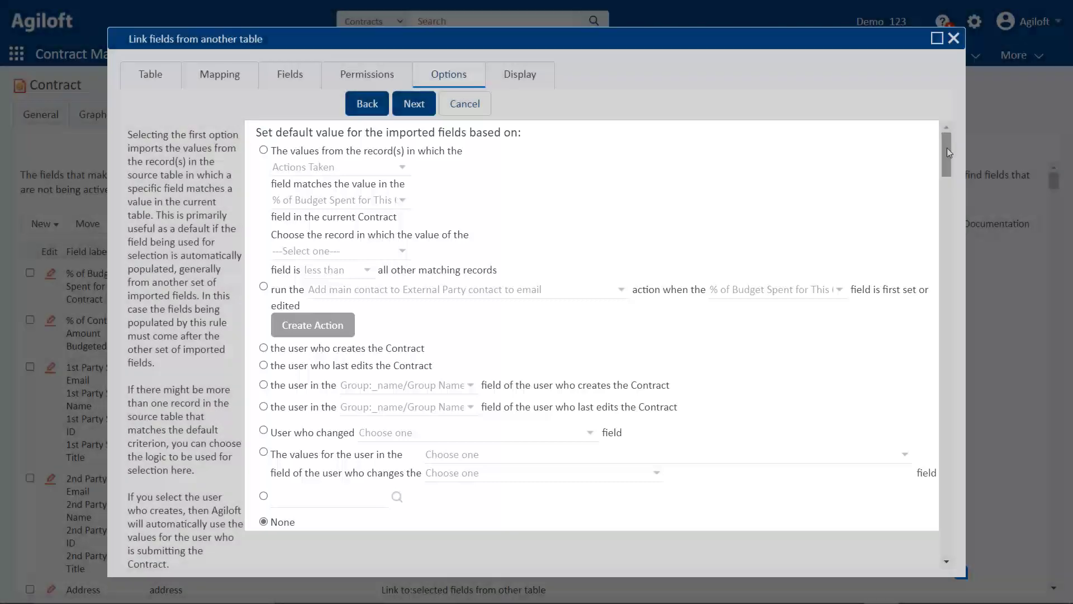
- Scroll down to the Restrict the People section showing the 'MT: Person Company ID matches Contract Company ID and not empty' search
left_click_drag(949, 152, 948, 444)
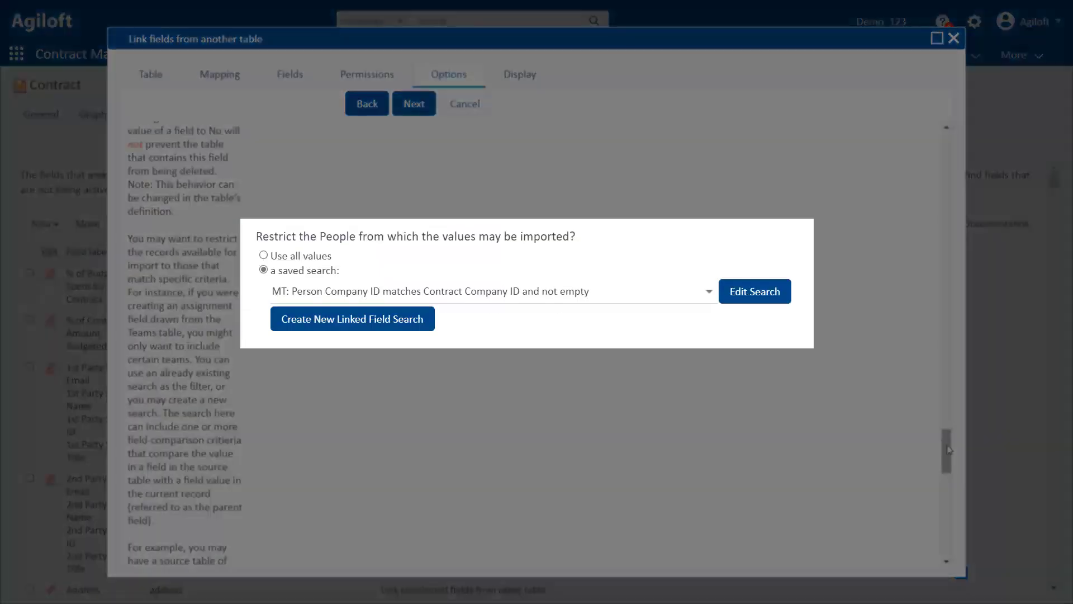